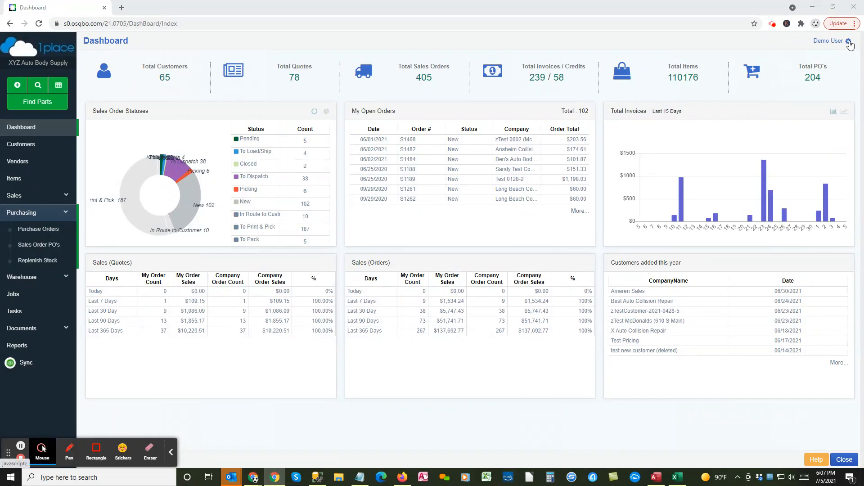
Step: Open the Demo User account menu from the gear icon at the top right
left_click(849, 42)
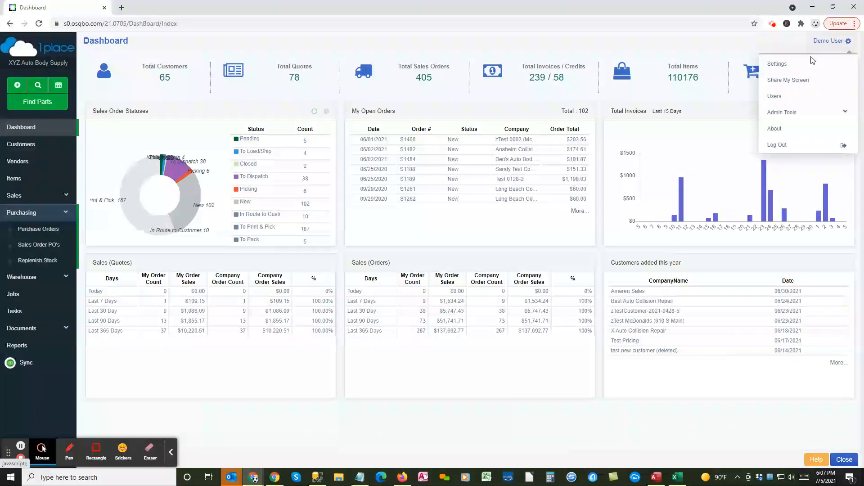
Step: Go to Users settings, view the first user's Edit User dialog, and close it unchanged
left_click(777, 97)
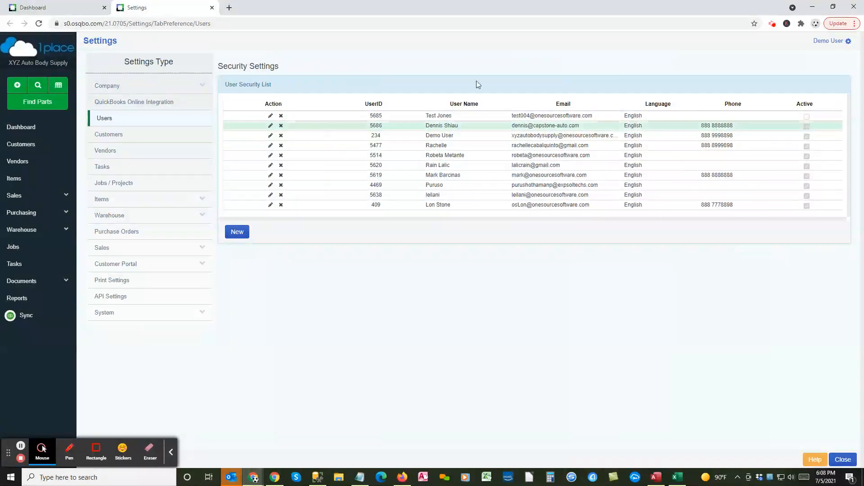
left_click(271, 117)
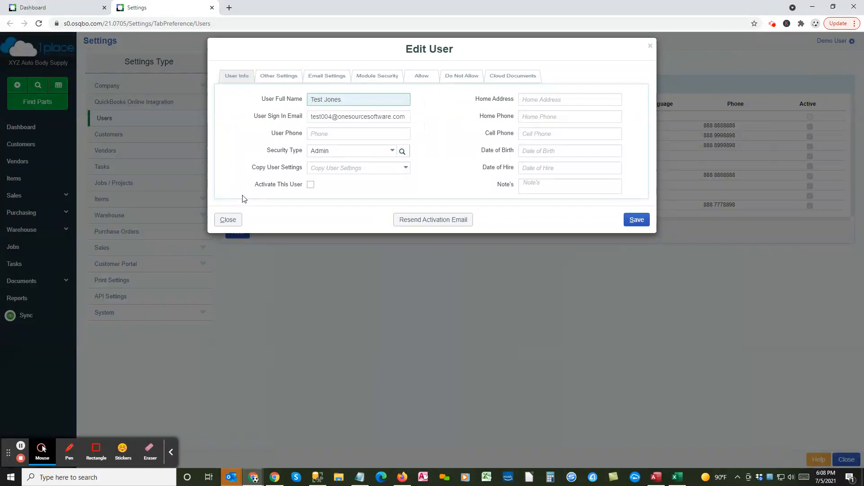
left_click(231, 220)
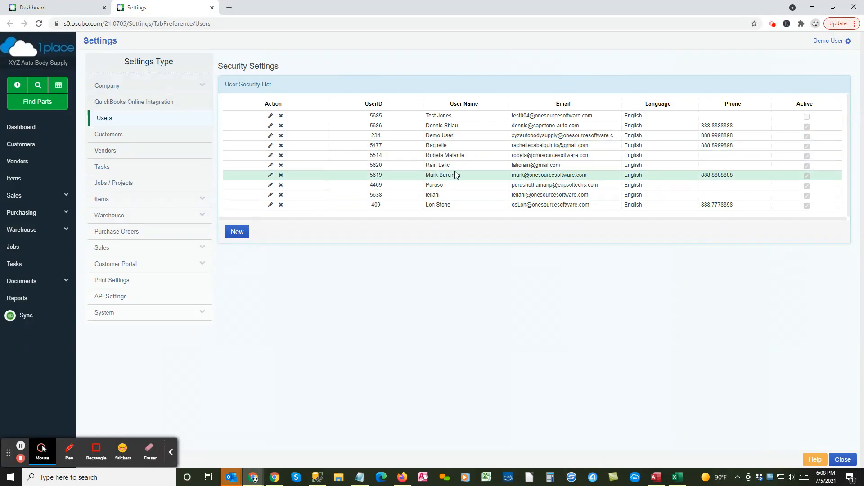
Step: Start a new user and enter the full name, sign-in e-mail address and phone number
left_click(237, 233)
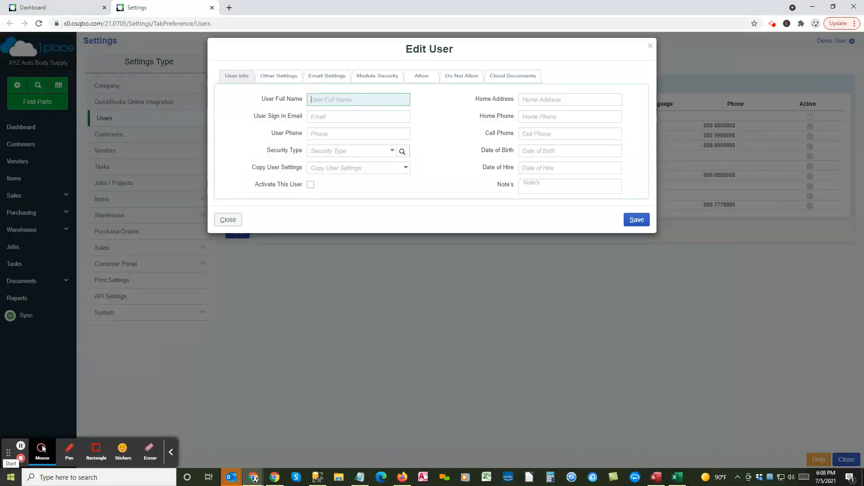
type("Test User")
key("Tab")
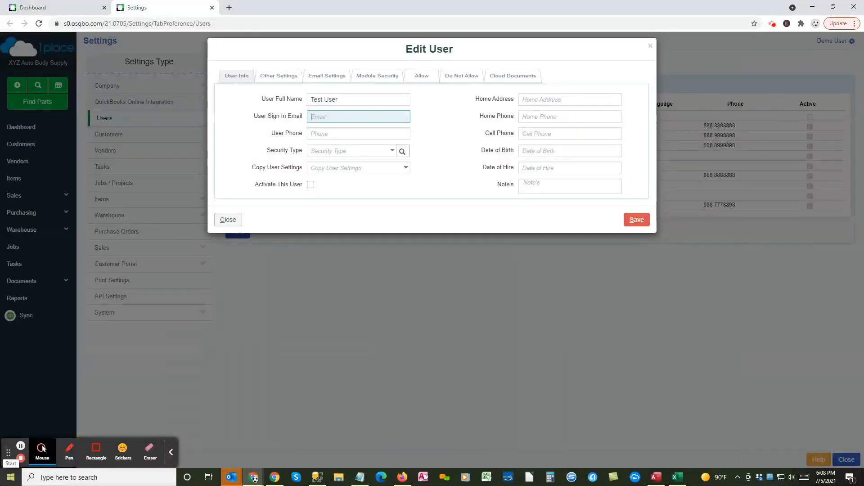
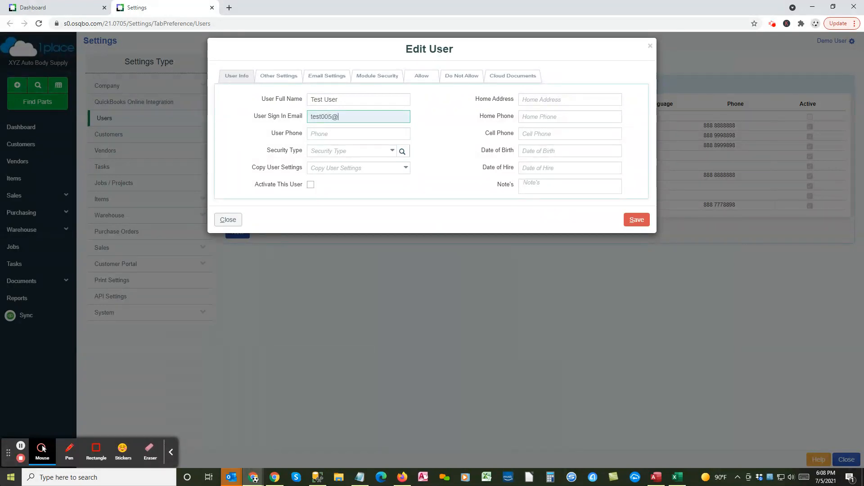
key("Tab")
type("8888")
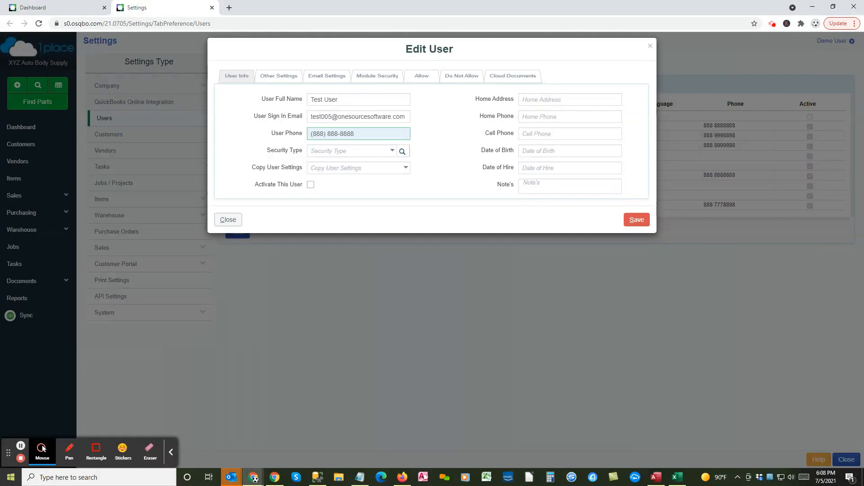
key("Tab")
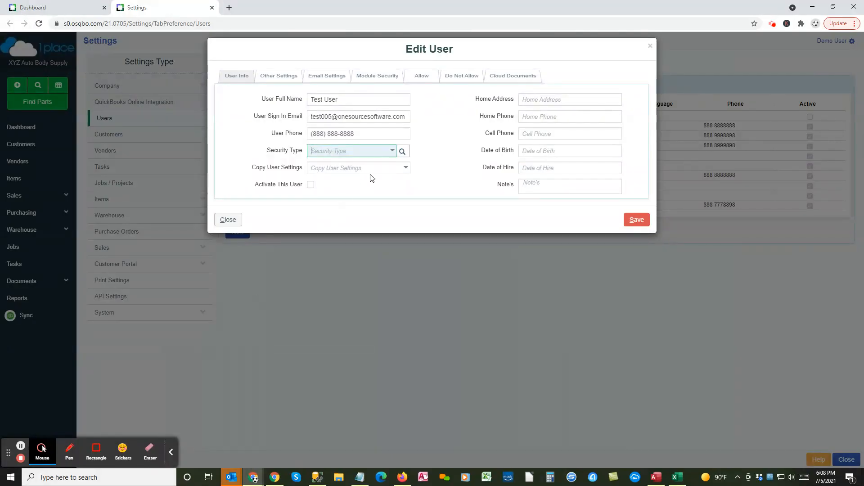
Step: Open the Security Type list on the new user form to pick Manager
left_click(391, 151)
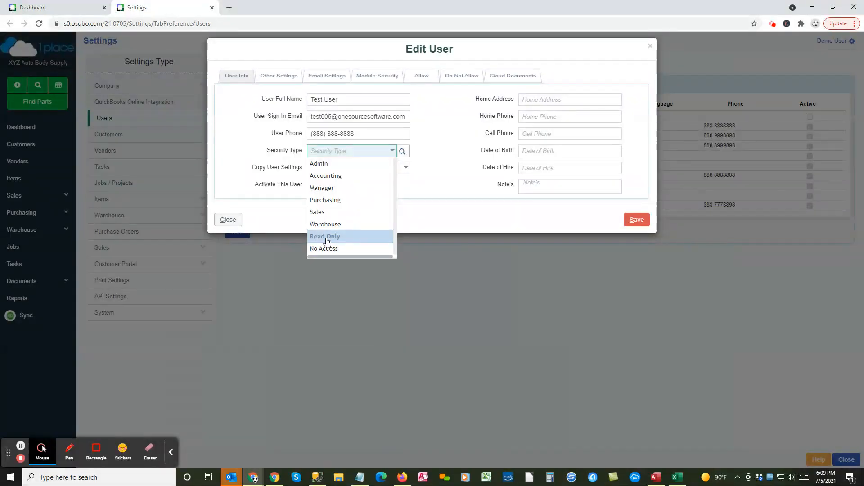
Step: Make the new user a Manager and confirm the user type change
left_click(329, 189)
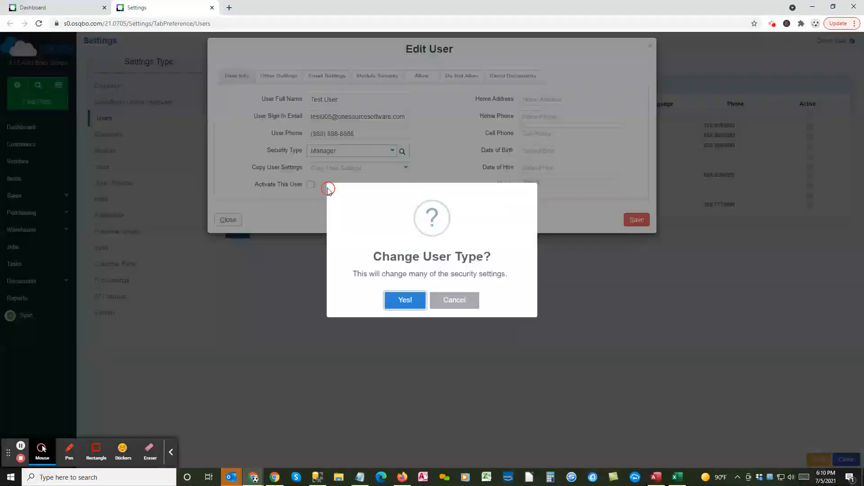
left_click(400, 303)
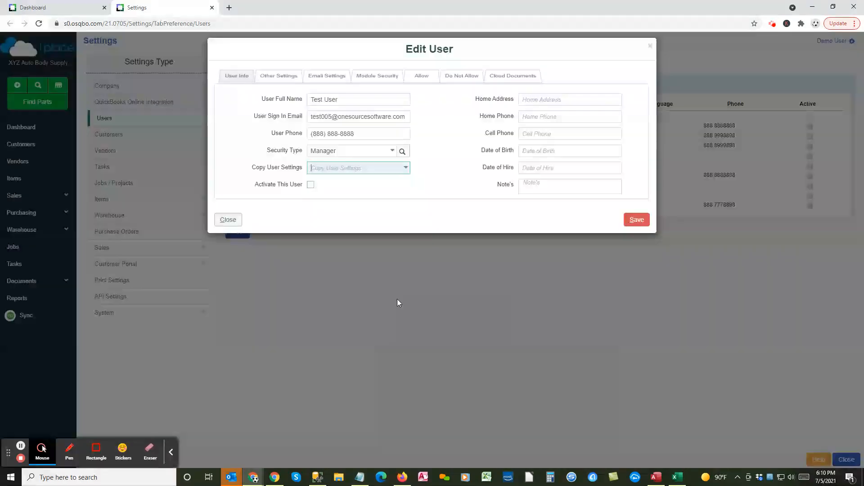
left_click(392, 151)
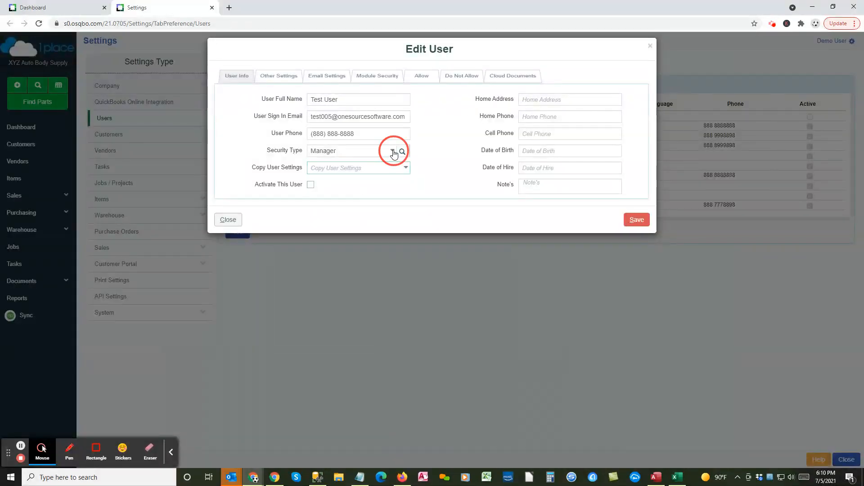
left_click(447, 167)
Step: Copy user settings from Demo User and save the new user record
left_click(372, 169)
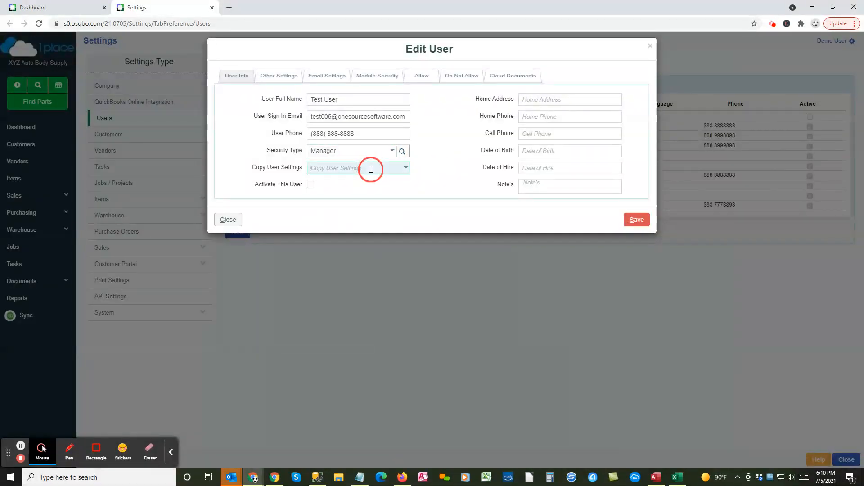
left_click(406, 169)
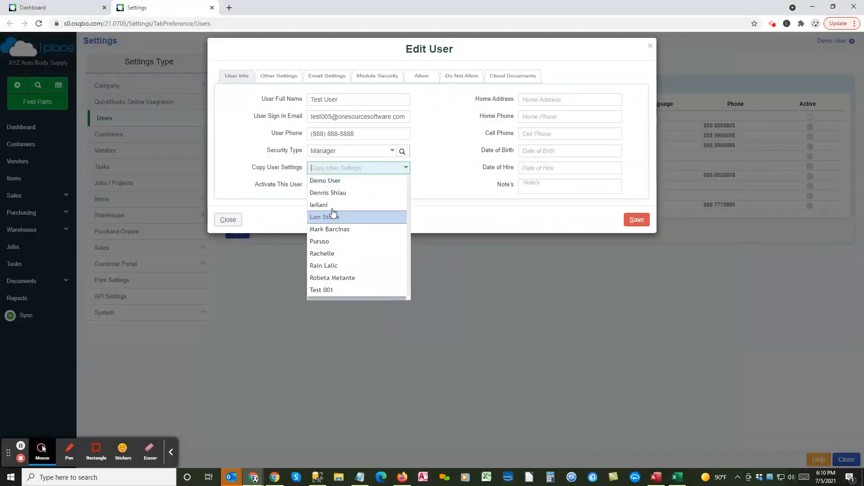
left_click(339, 185)
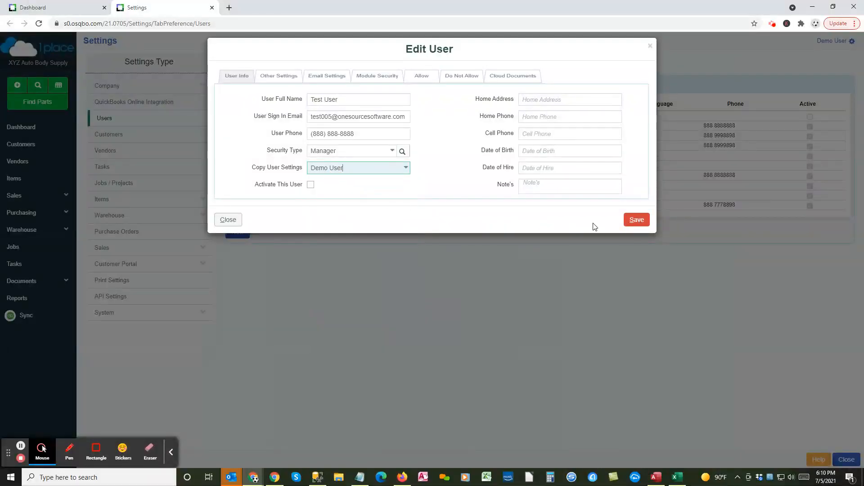
left_click_drag(345, 168, 295, 163)
left_click(348, 167)
left_click(546, 99)
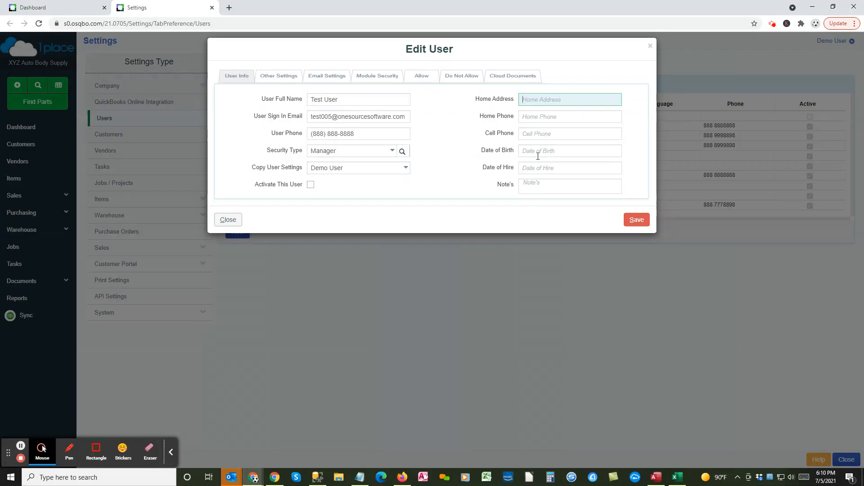
left_click(532, 186)
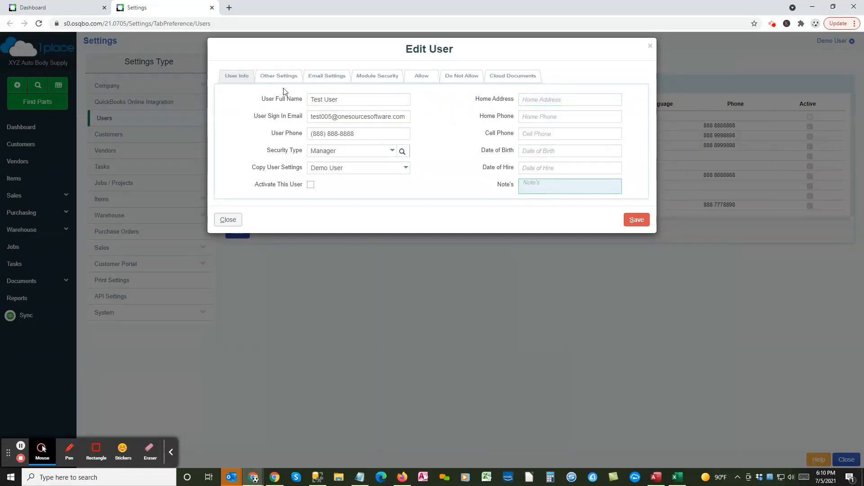
left_click(637, 221)
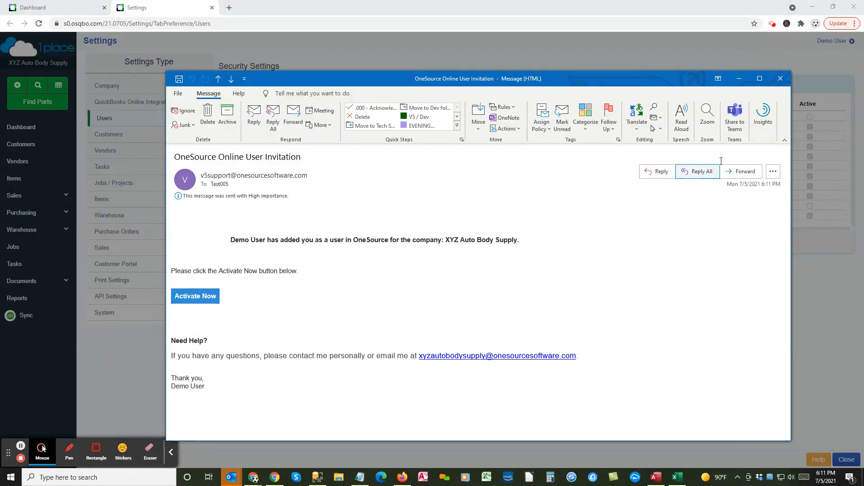
Step: Close the OneSource Online User Invitation e-mail in Outlook
left_click(780, 78)
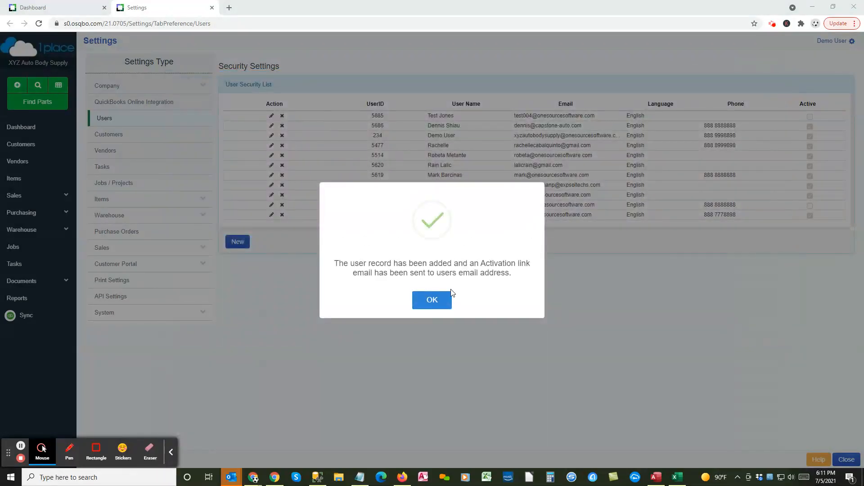
Step: Dismiss the user-added confirmation and open the new user's record for editing
left_click(441, 300)
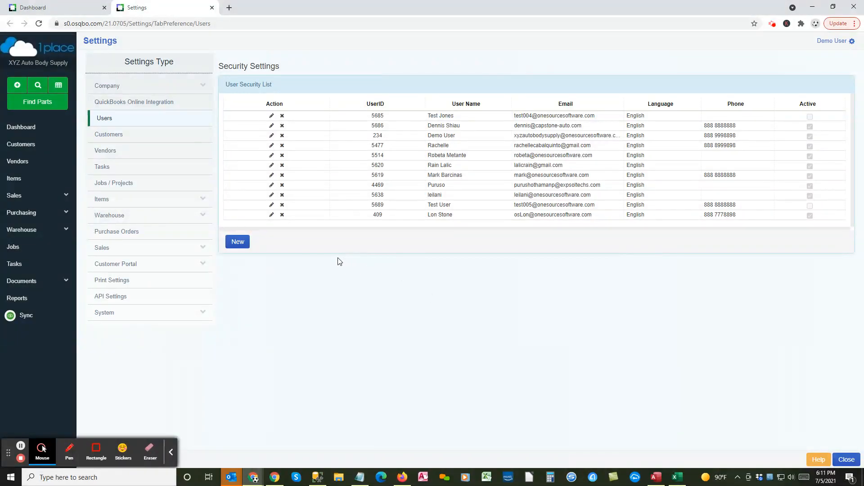
left_click(271, 206)
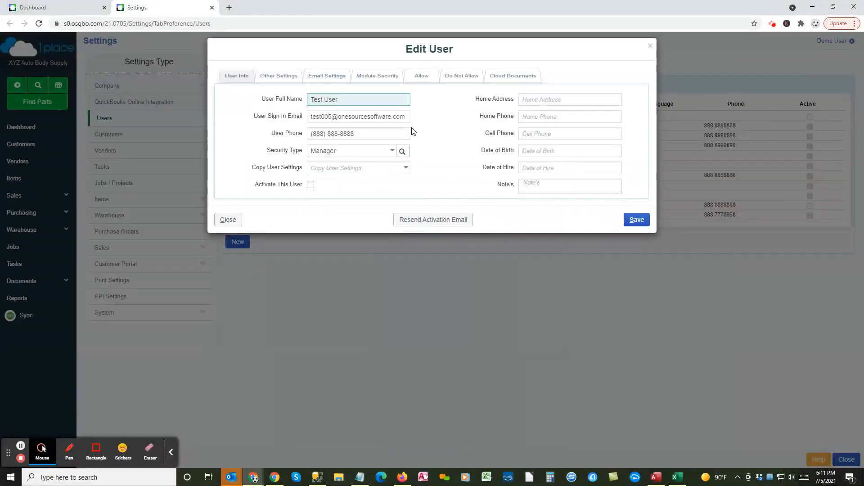
Step: Activate the new user with a temporary password and save the record
left_click(311, 185)
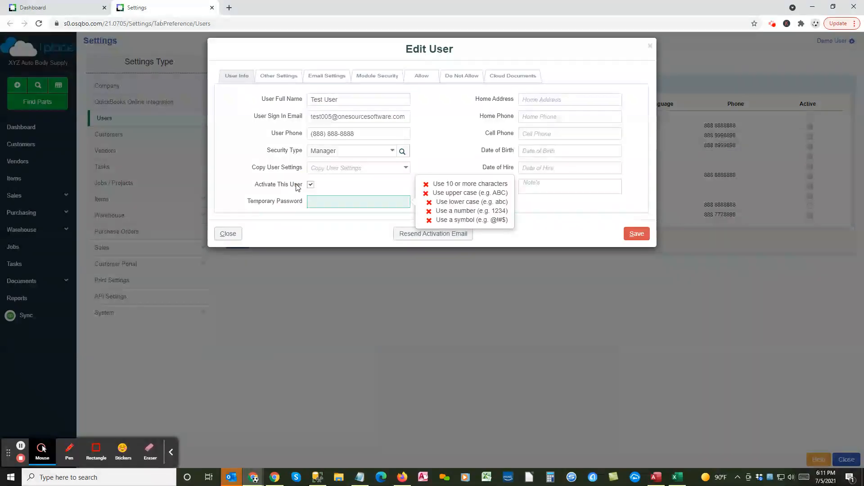
type("TestTest")
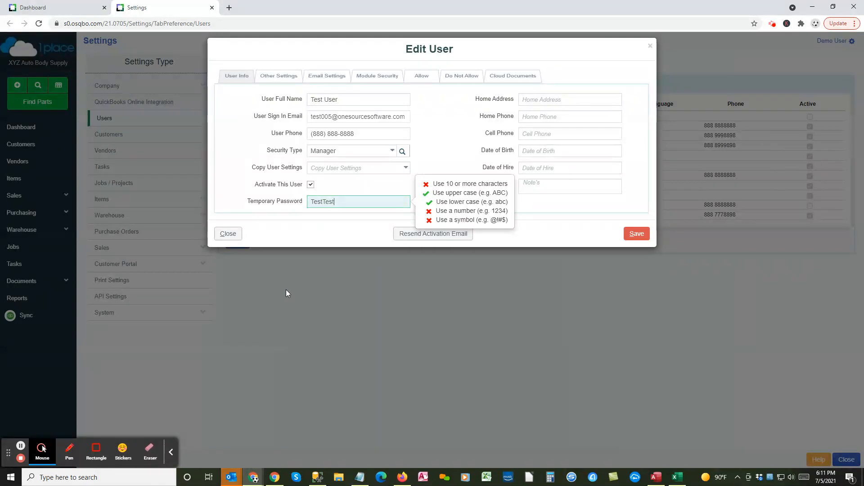
type("!1")
left_click(543, 229)
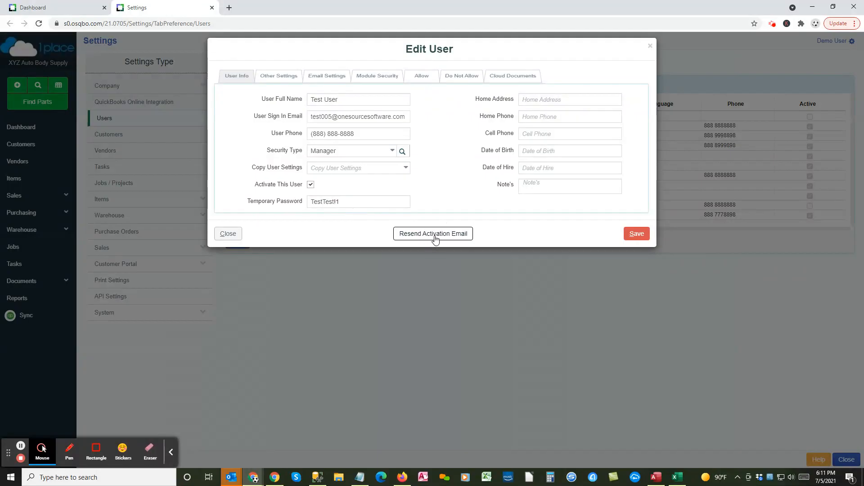
left_click_drag(353, 201, 270, 188)
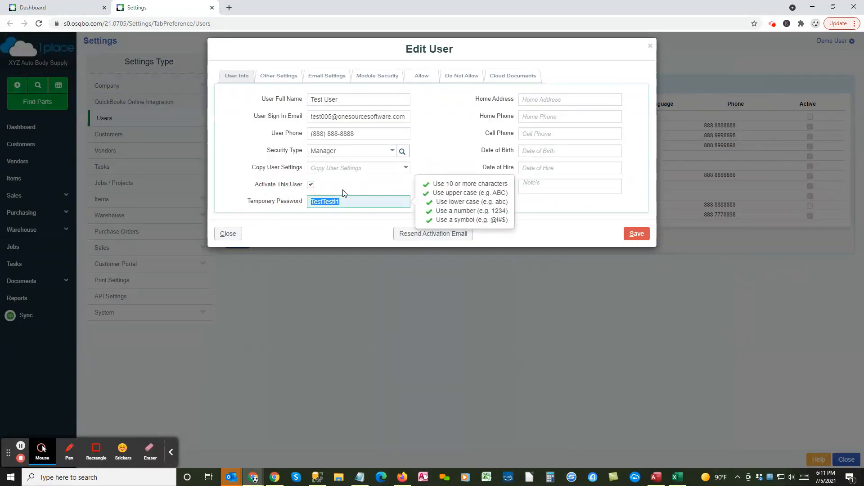
left_click(343, 193)
left_click_drag(349, 201, 284, 204)
left_click(586, 231)
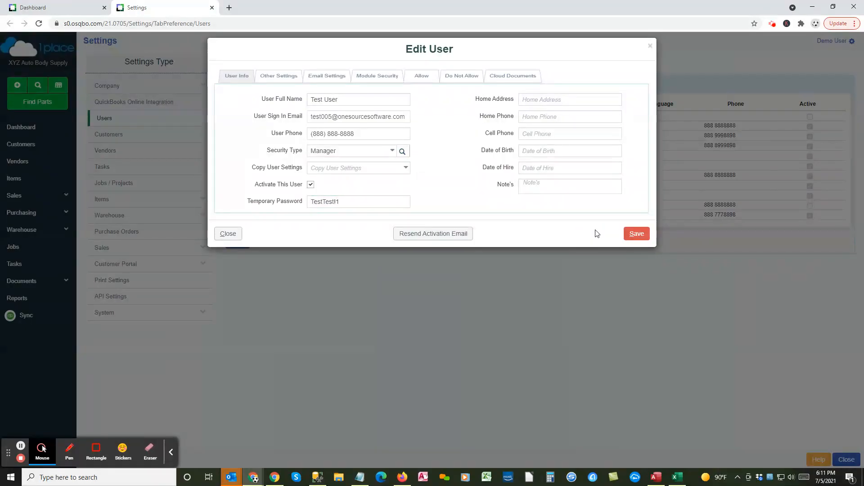
left_click(634, 235)
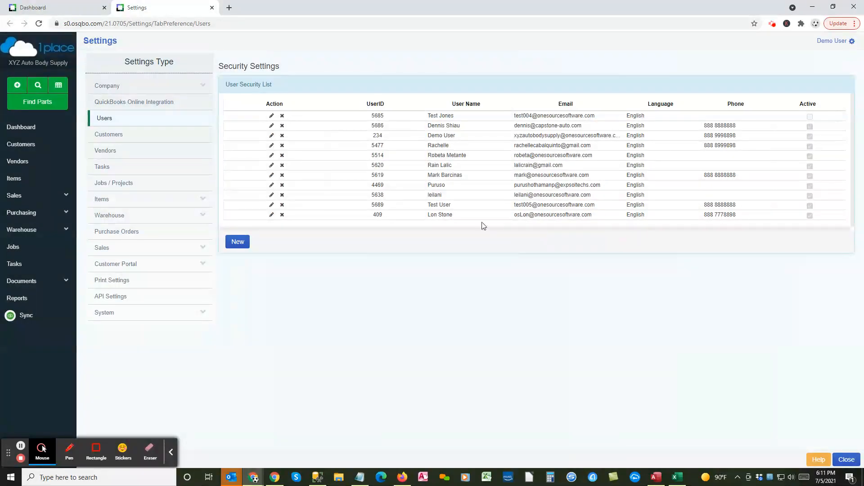
Step: In Other Settings, leave Default Warehouse and Department empty and the role flags unticked
left_click(271, 205)
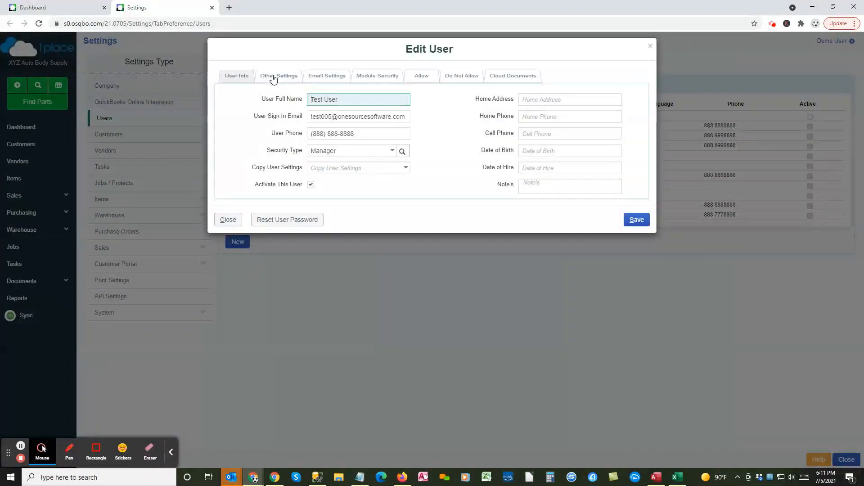
left_click(279, 76)
left_click(512, 95)
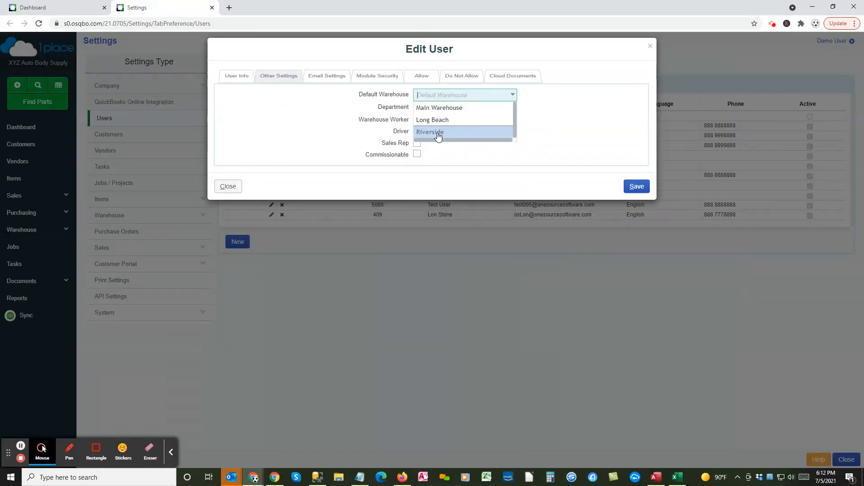
left_click(463, 154)
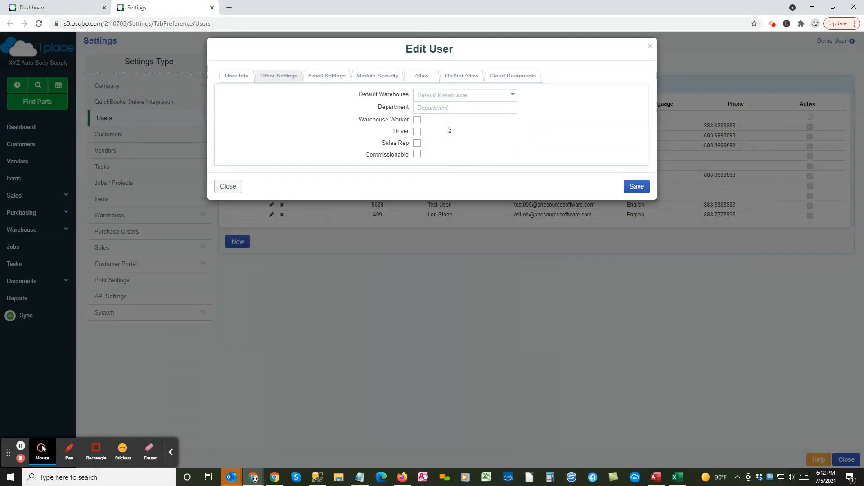
left_click(432, 110)
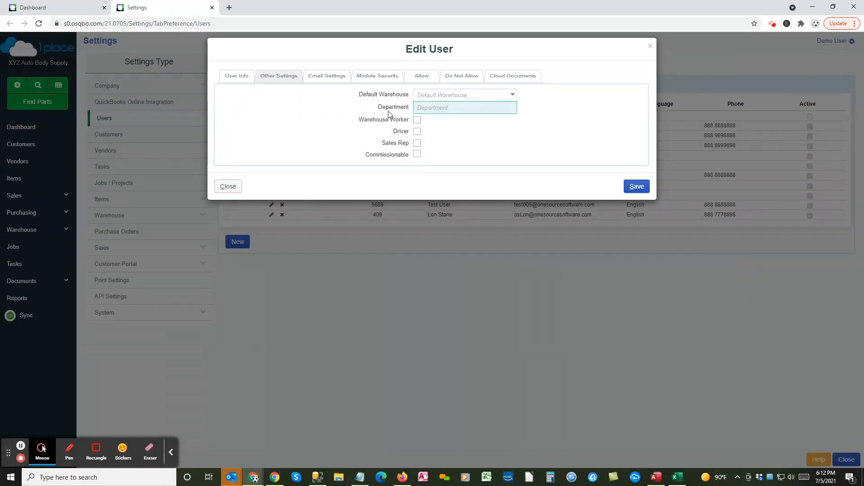
Step: Set the e-mail provider to Other and review the blank server, port, address and password fields
left_click(327, 78)
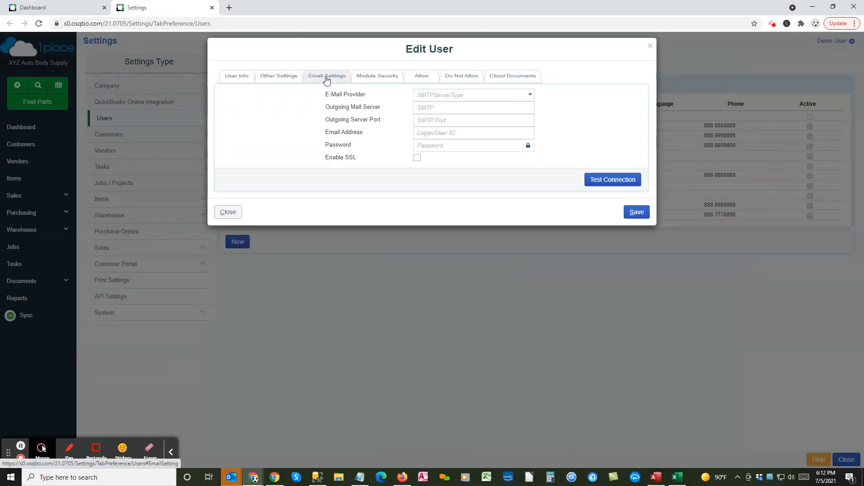
left_click(529, 95)
left_click(436, 181)
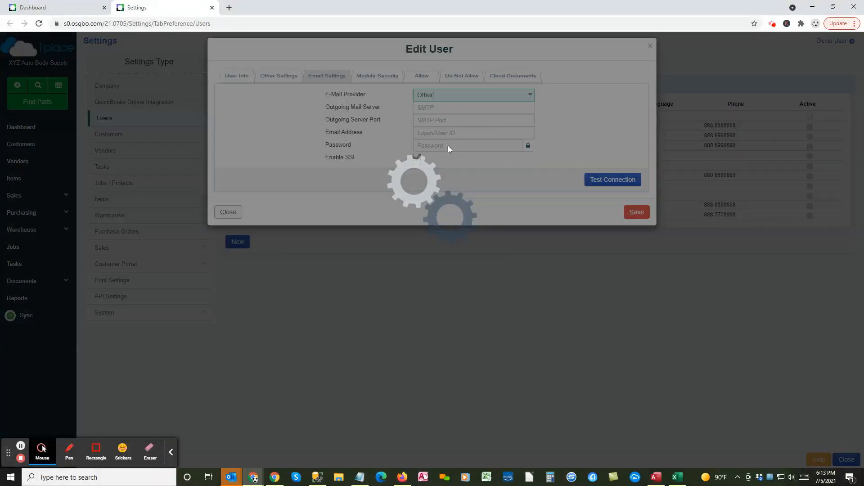
left_click(442, 109)
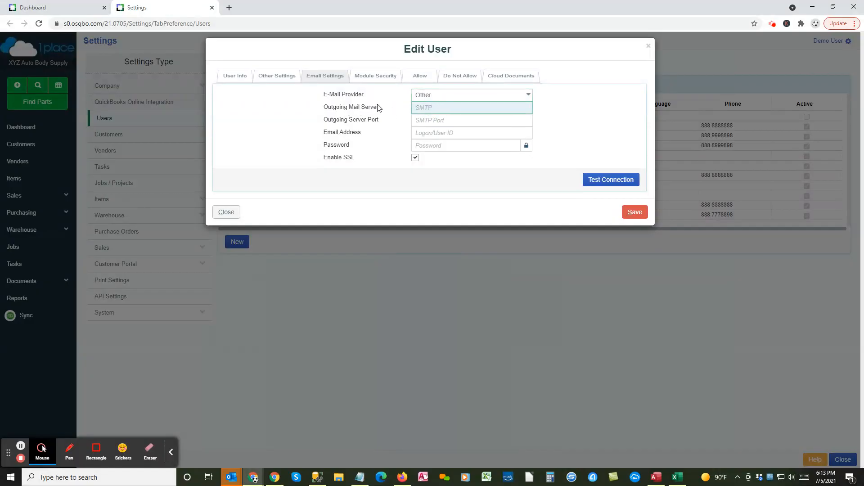
left_click(443, 120)
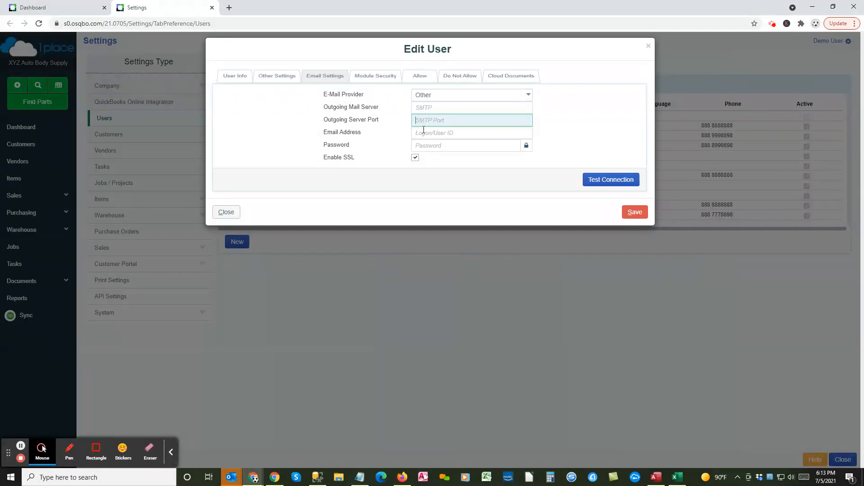
left_click(433, 133)
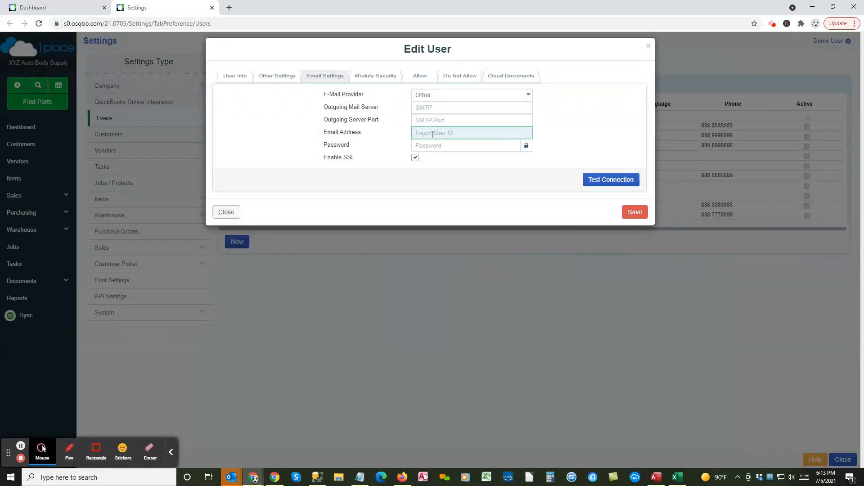
left_click(427, 145)
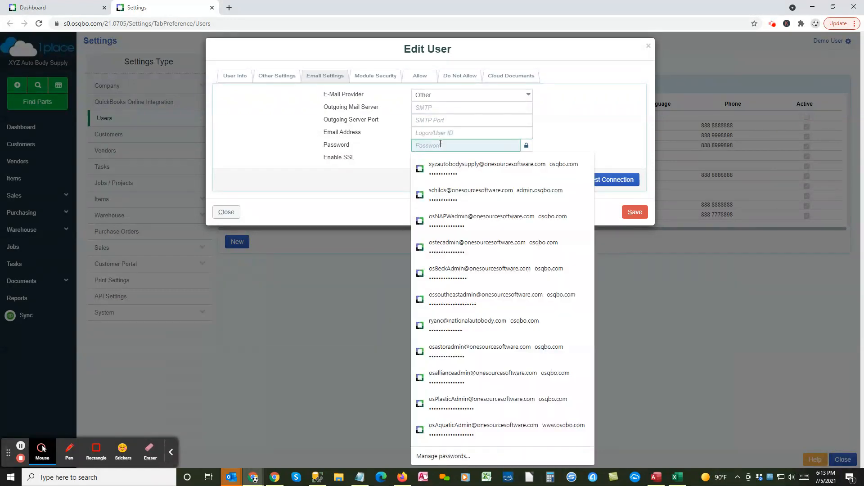
left_click(574, 137)
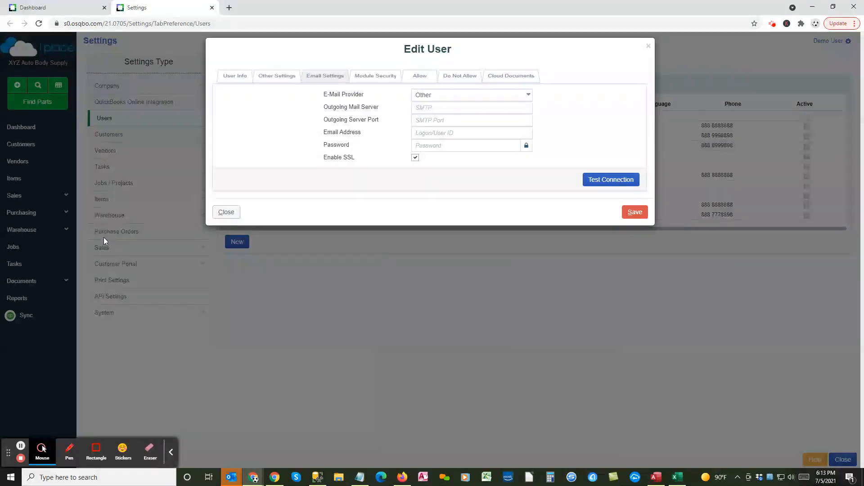
left_click(529, 93)
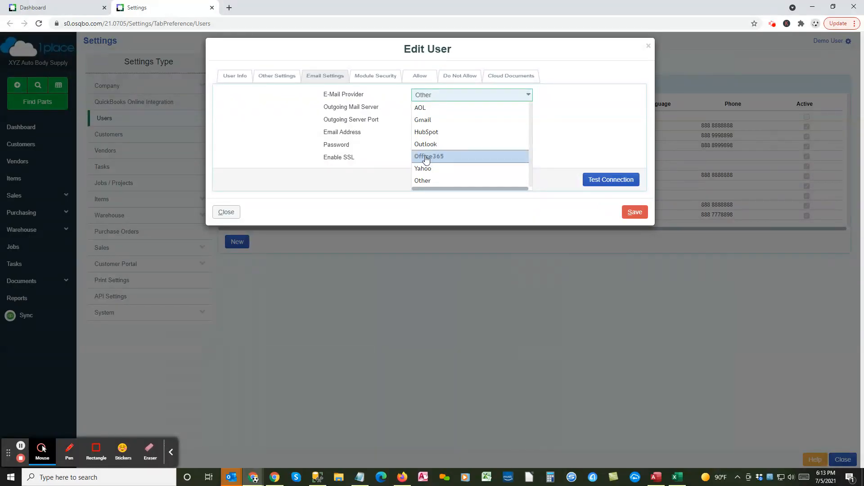
Step: Choose Office365 as the email provider and verify server smtp.office365.com with port 587
left_click(426, 155)
left_click_drag(473, 108, 409, 100)
left_click(431, 121)
double_click(432, 121)
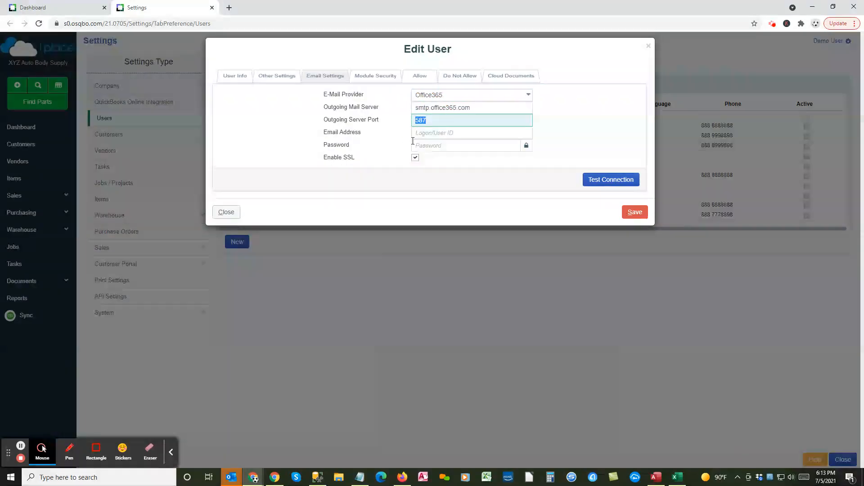
left_click(424, 123)
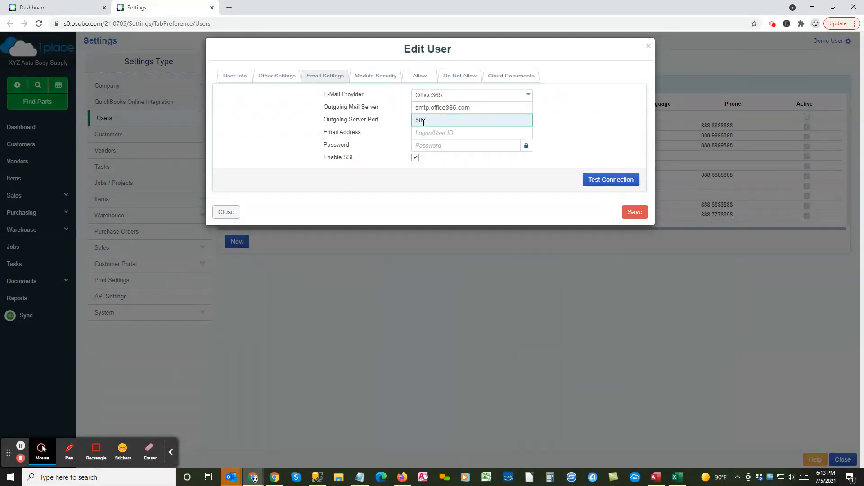
double_click(418, 120)
left_click(428, 134)
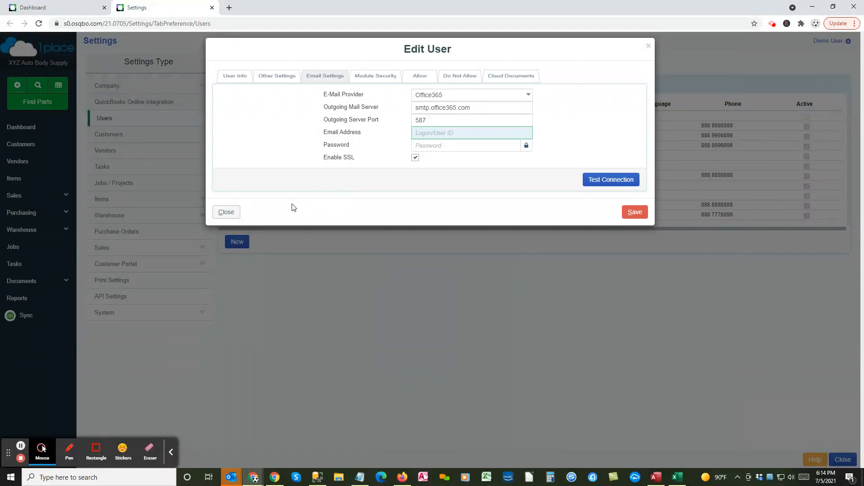
Step: Confirm the Manager security type, then review Allow permissions: 0.00% gross margin and Yes-All exports
left_click(370, 80)
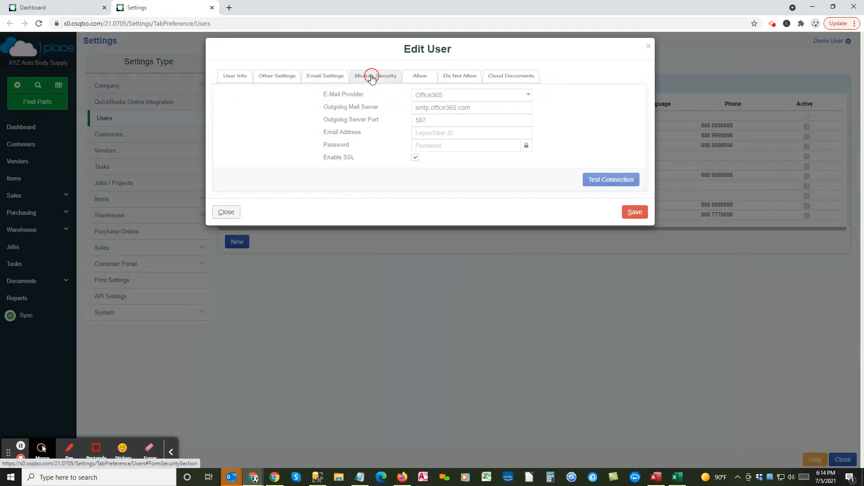
left_click(247, 77)
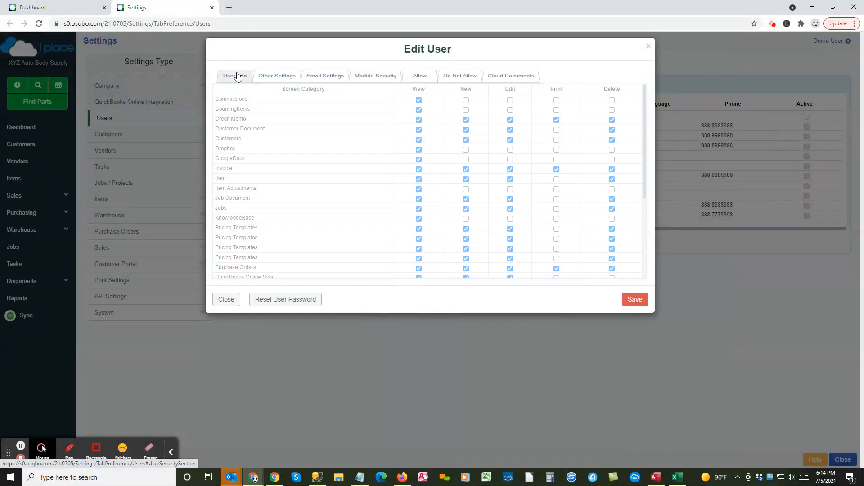
left_click(306, 151)
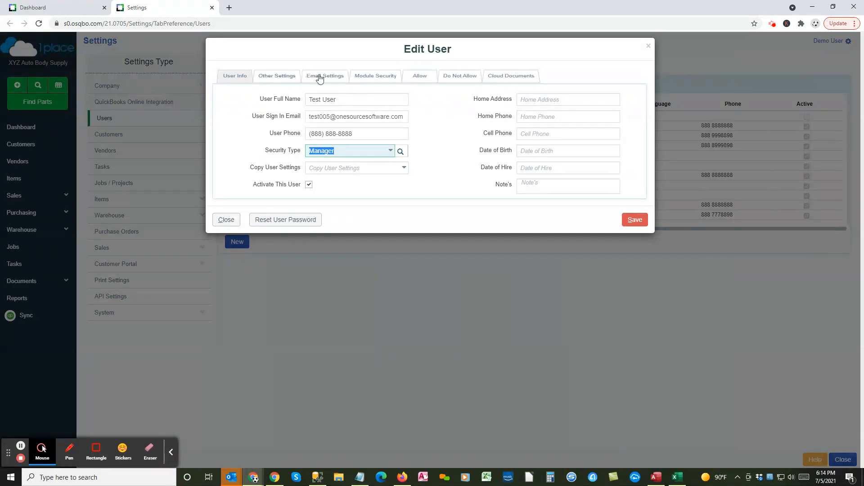
left_click(368, 80)
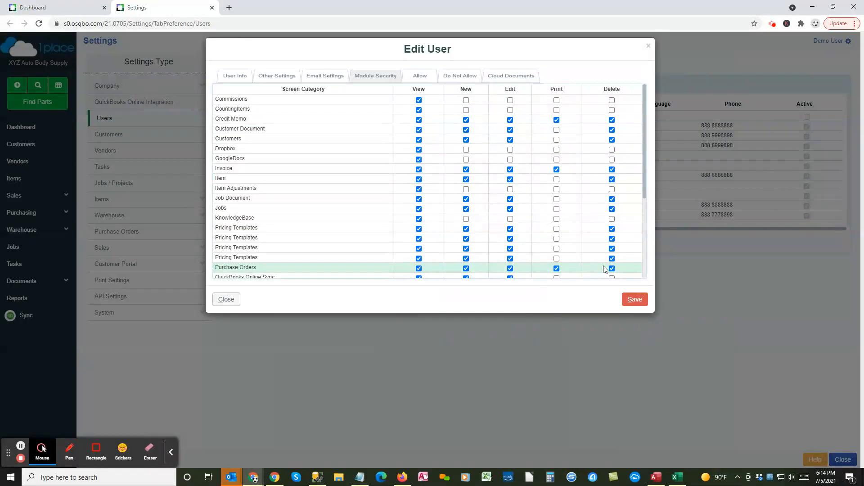
left_click(418, 78)
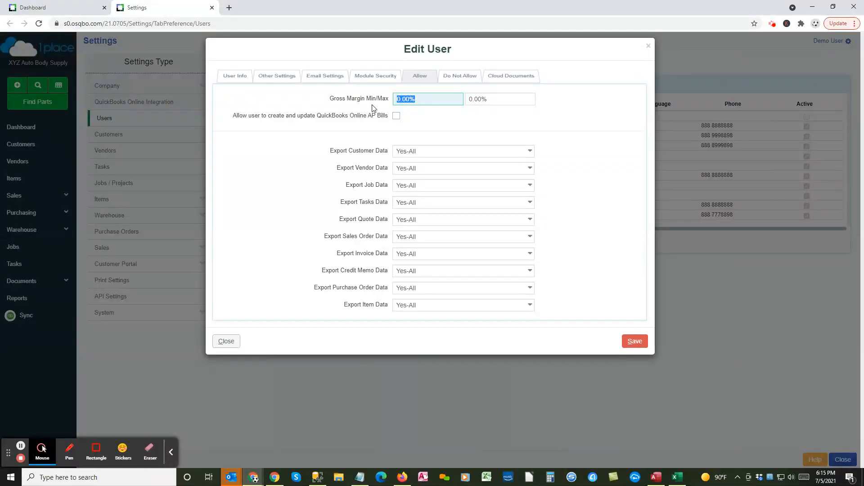
left_click(423, 99)
left_click_drag(423, 99, 388, 101)
left_click(492, 99)
left_click(460, 98)
Step: Open the Customer List from the Dashboard in its own tab, then return to the user's settings
left_click(229, 8)
left_click(95, 8)
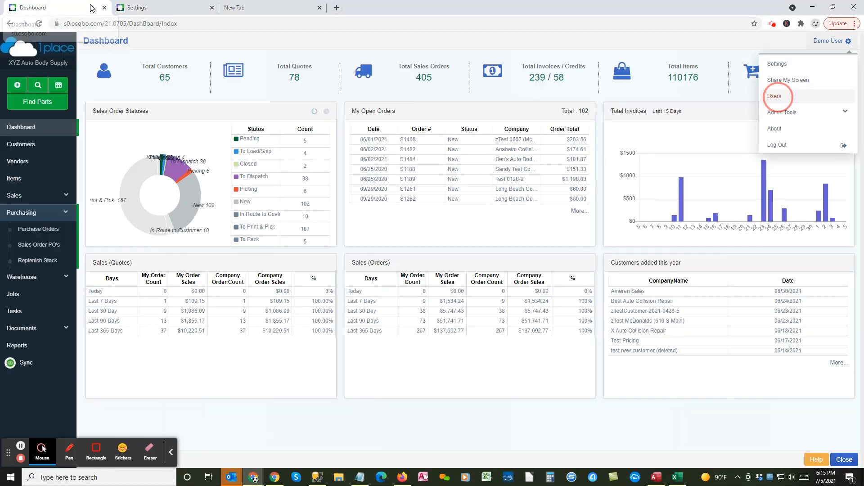
left_click(319, 8)
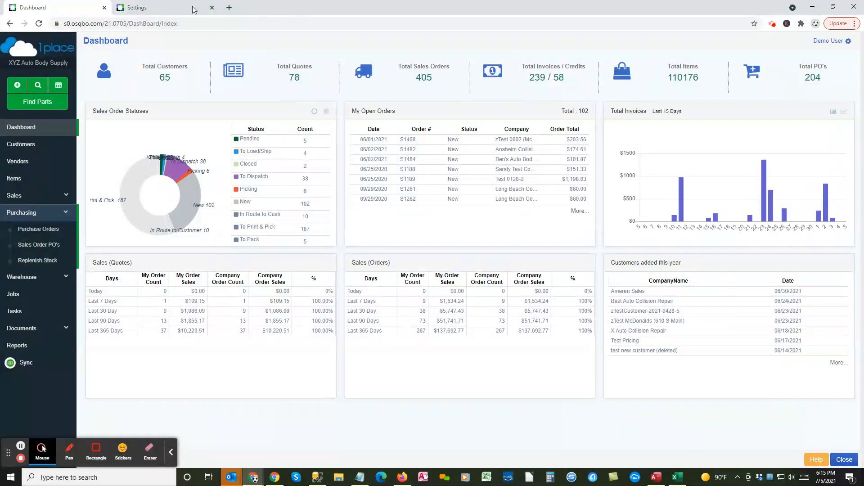
left_click(31, 145)
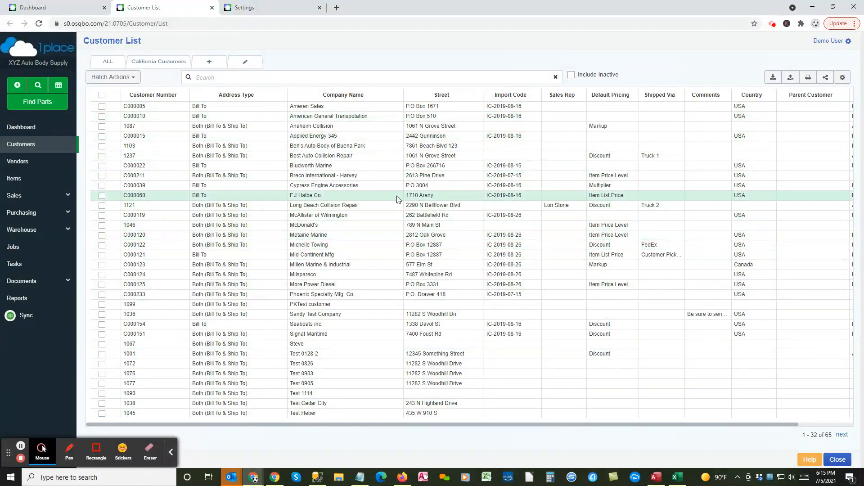
left_click(279, 11)
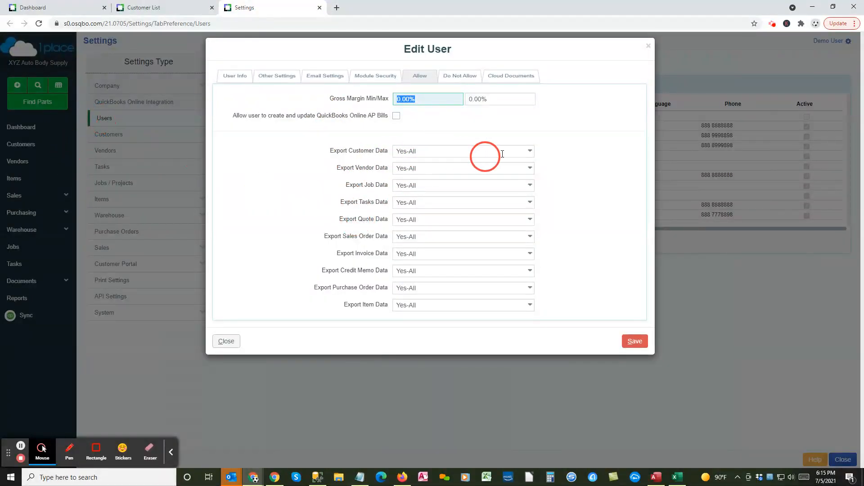
Step: Keep Export Customer Data at Yes-All and review the unticked Do Not Allow restrictions
left_click(530, 152)
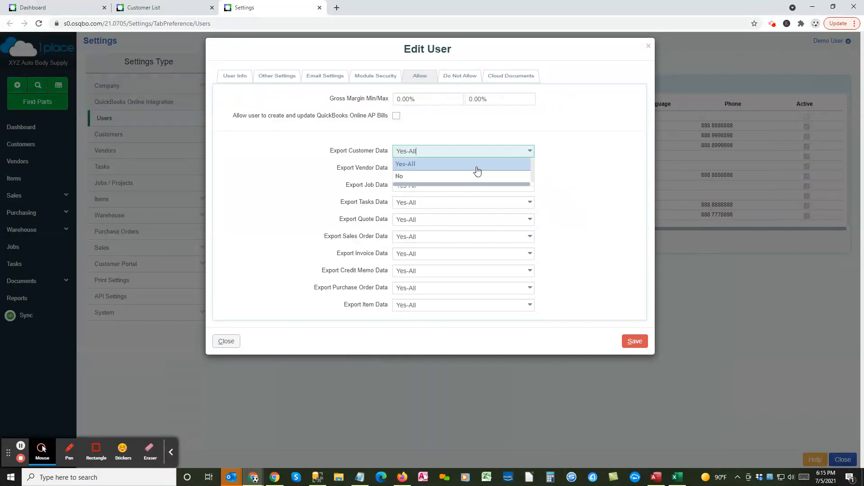
left_click(486, 137)
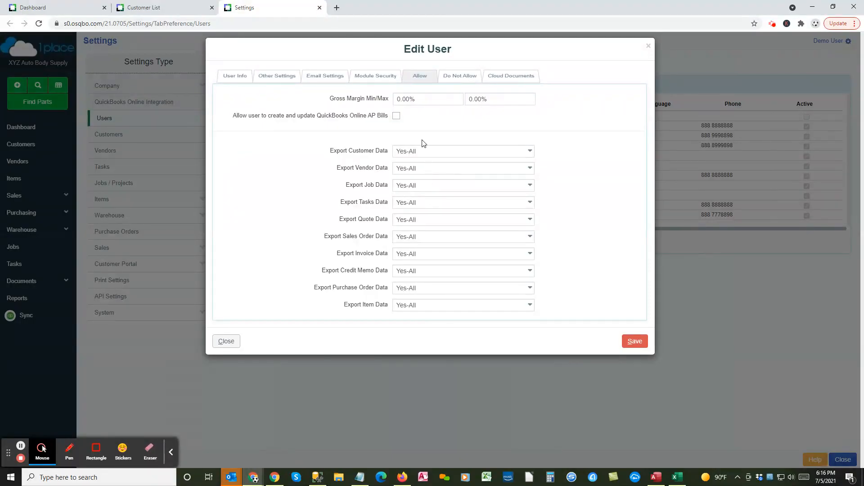
left_click(451, 80)
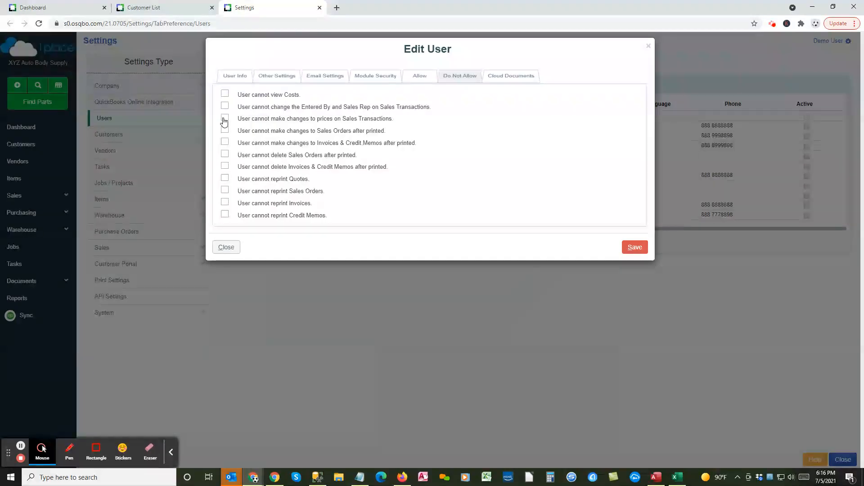
Step: Recheck the Allow values, review the unticked Do Not Allow restrictions, then view Cloud Documents
left_click(413, 79)
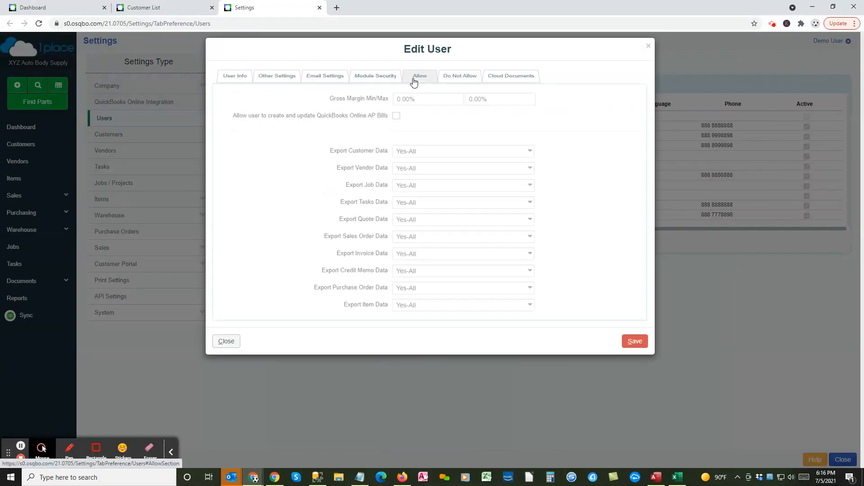
left_click(443, 103)
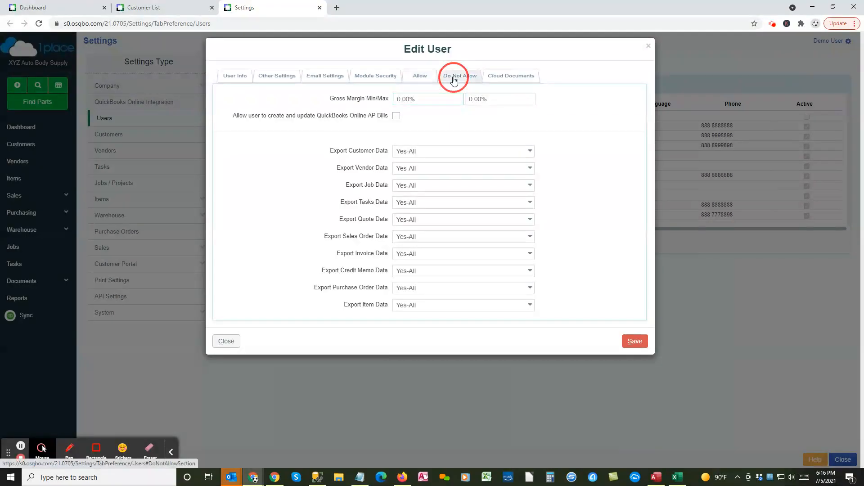
left_click(453, 76)
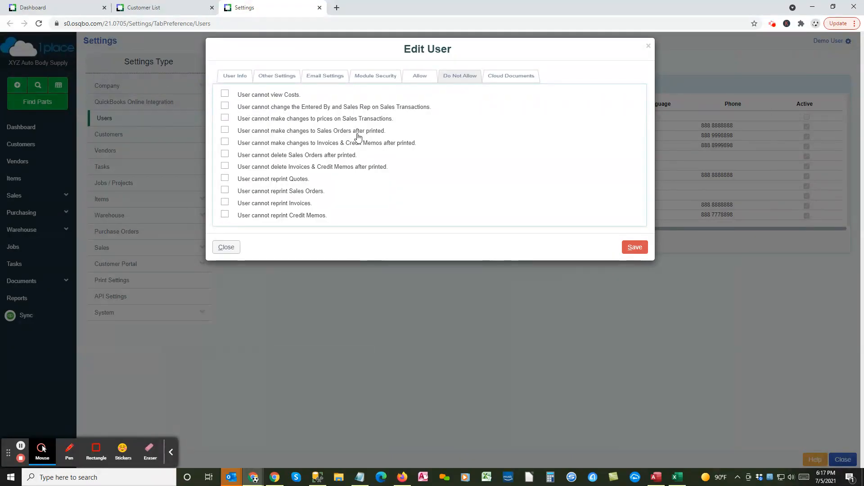
left_click(502, 78)
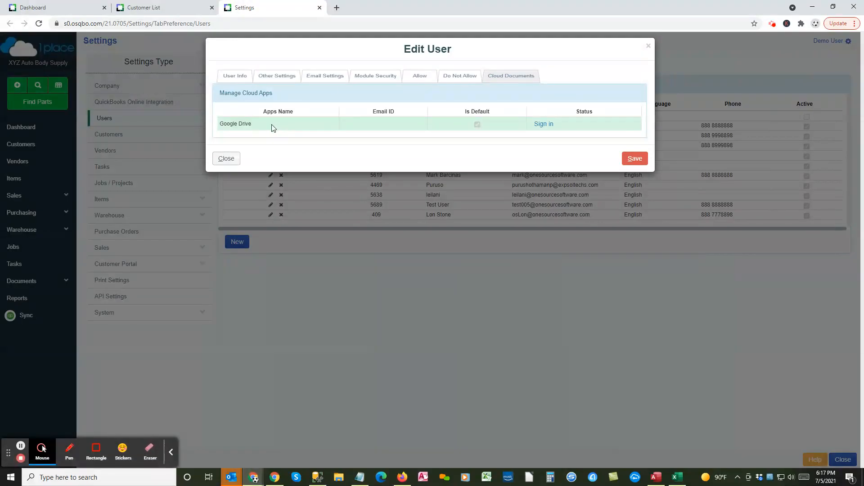
Step: Return to the User Info details and focus the User Full Name field
left_click(234, 77)
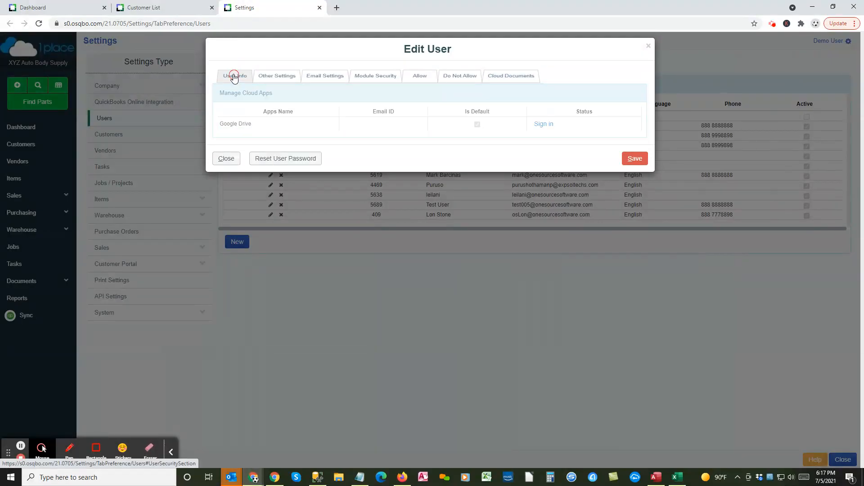
left_click(307, 97)
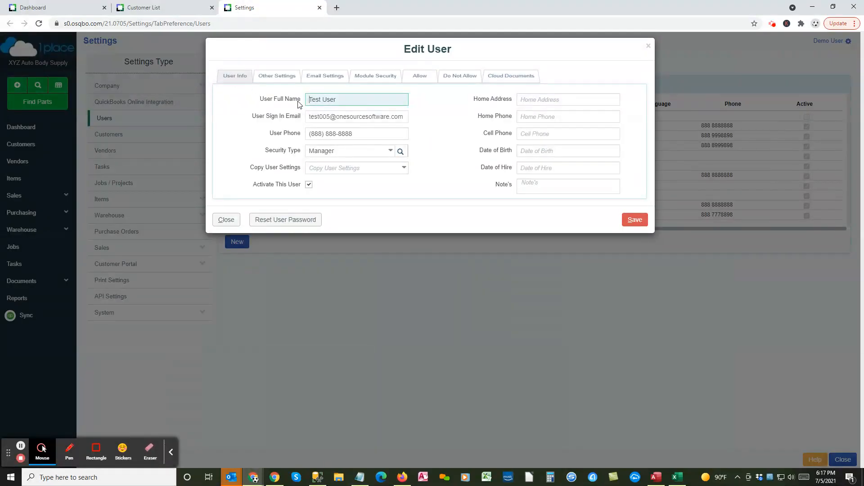